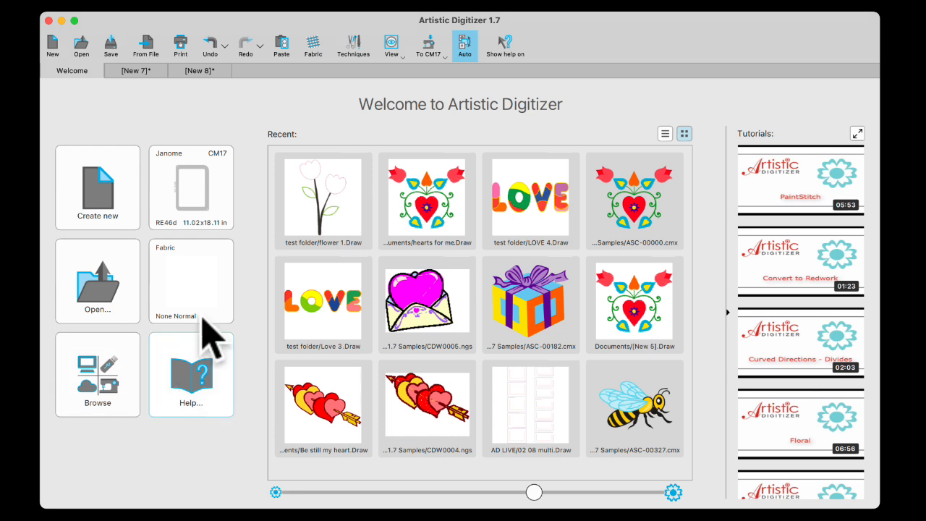
Choose the Janome CM17 machine with the 11.02x18.11 in RE46d hoop for the new design.
click(188, 196)
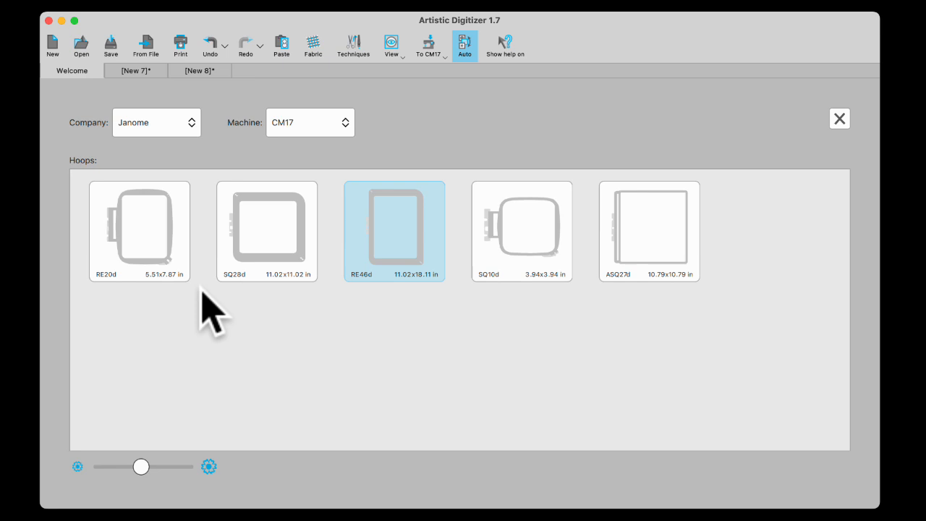
click(191, 122)
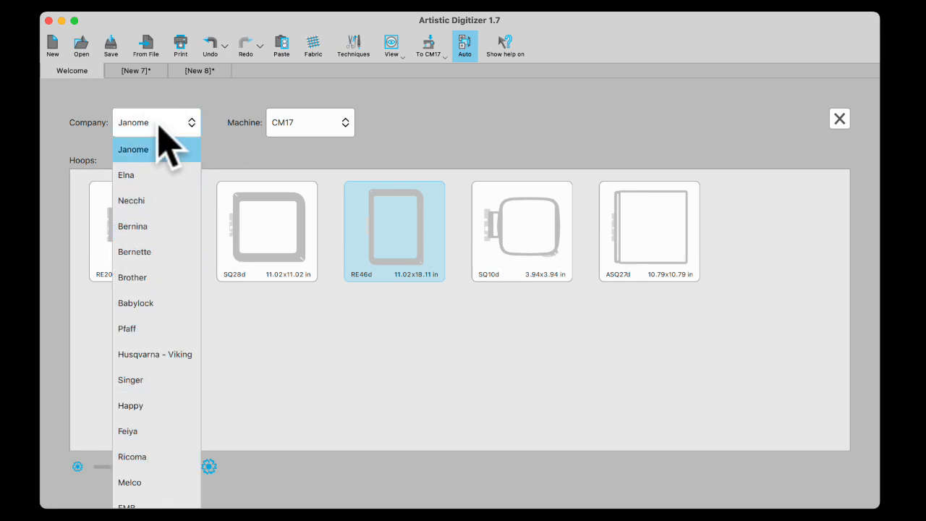
click(159, 123)
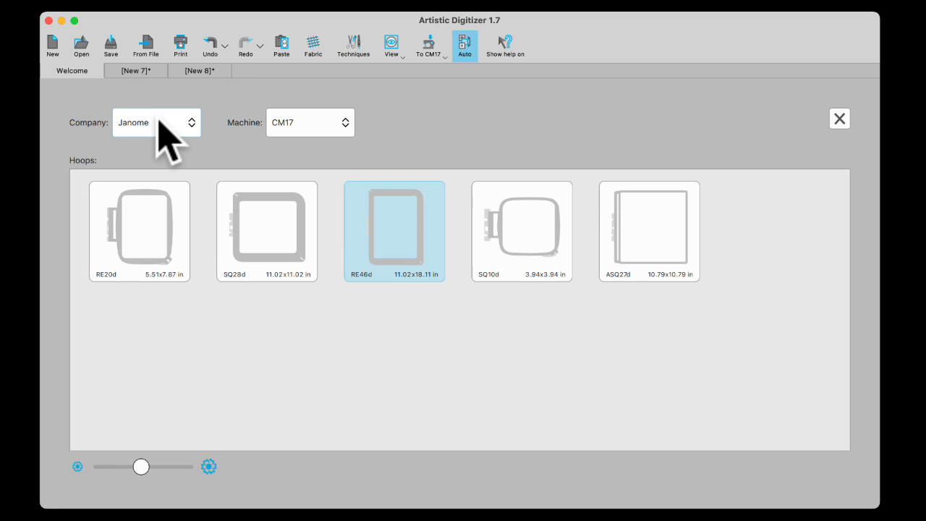
click(337, 122)
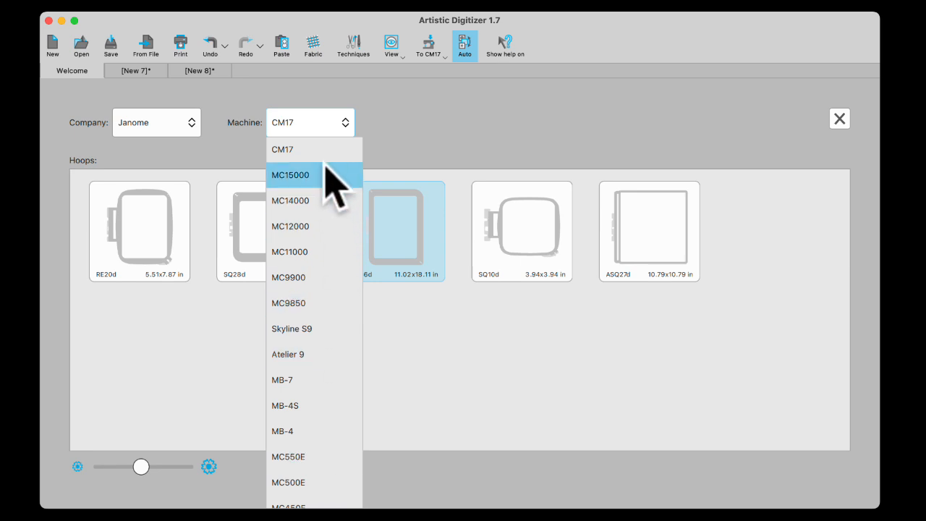
click(321, 153)
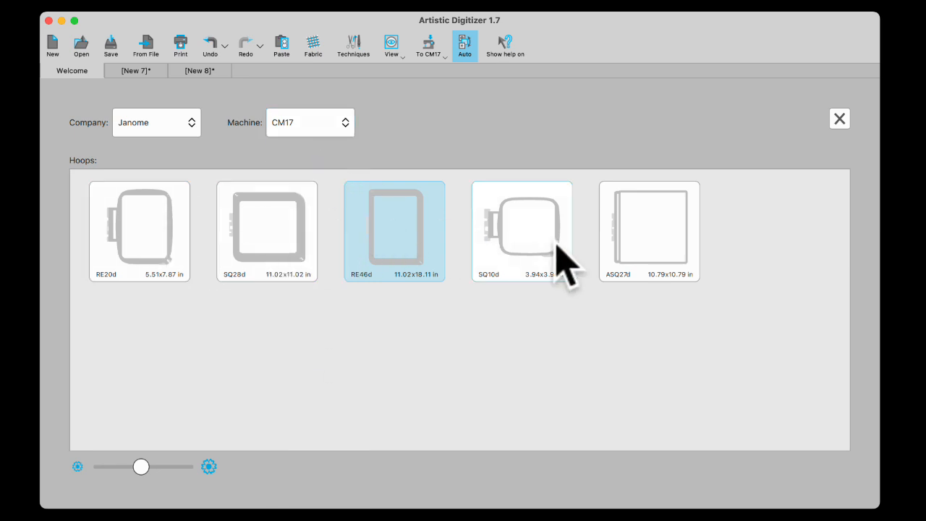
click(396, 246)
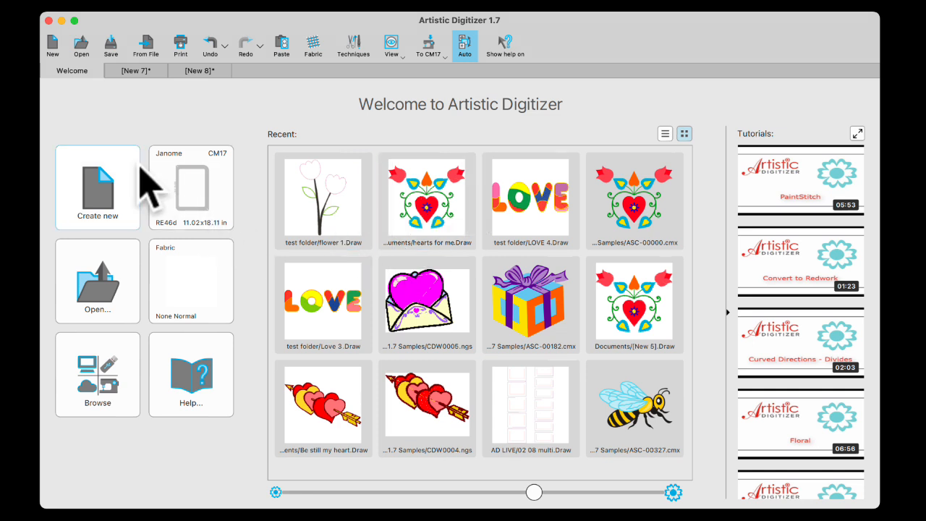
Create a new design and draw an ellipse about 5.79 in wide and 4.97 in high near the hoop's center.
click(107, 197)
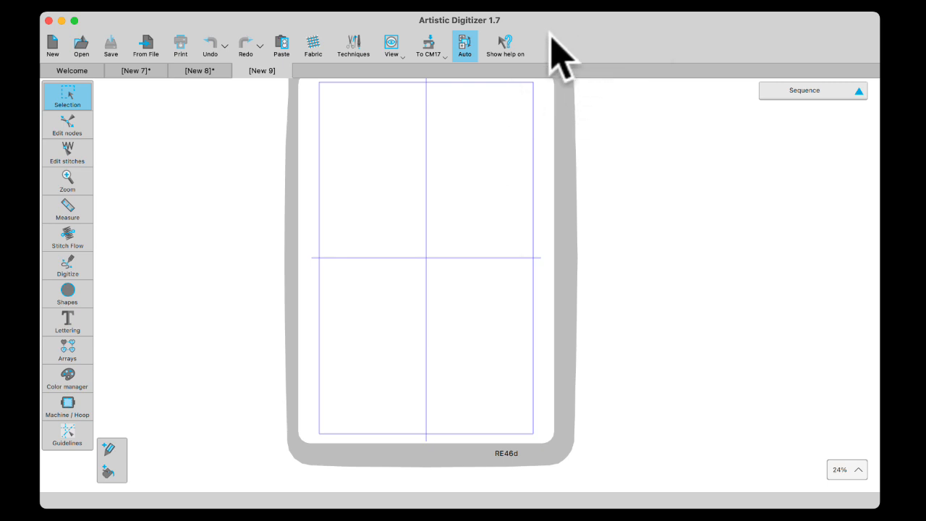
click(70, 296)
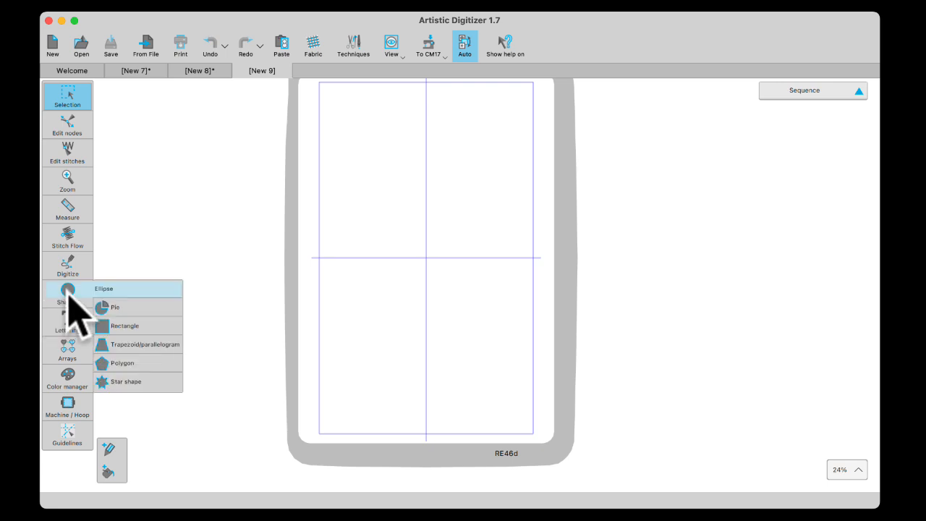
drag(368, 215, 465, 321)
click(64, 99)
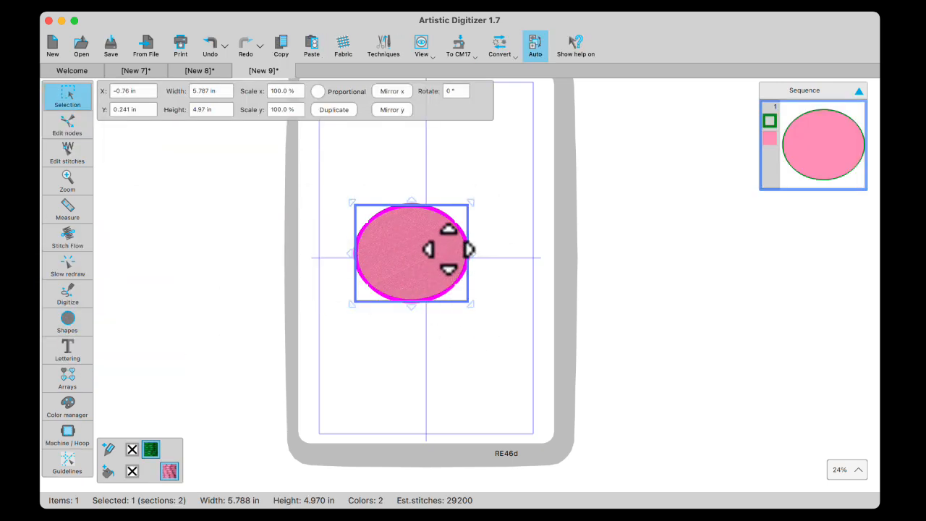
Show the Properties and Colors panels in the workspace.
right_click(636, 34)
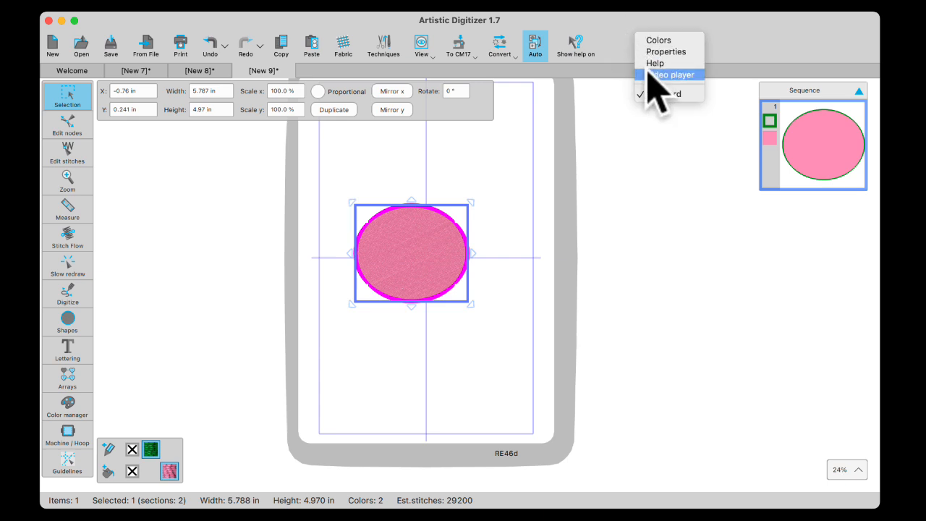
click(648, 55)
right_click(643, 48)
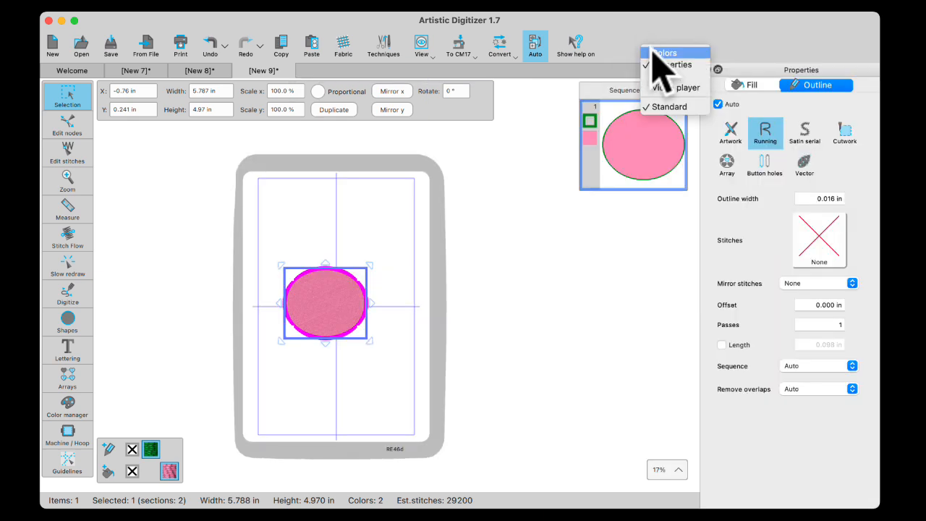
click(655, 53)
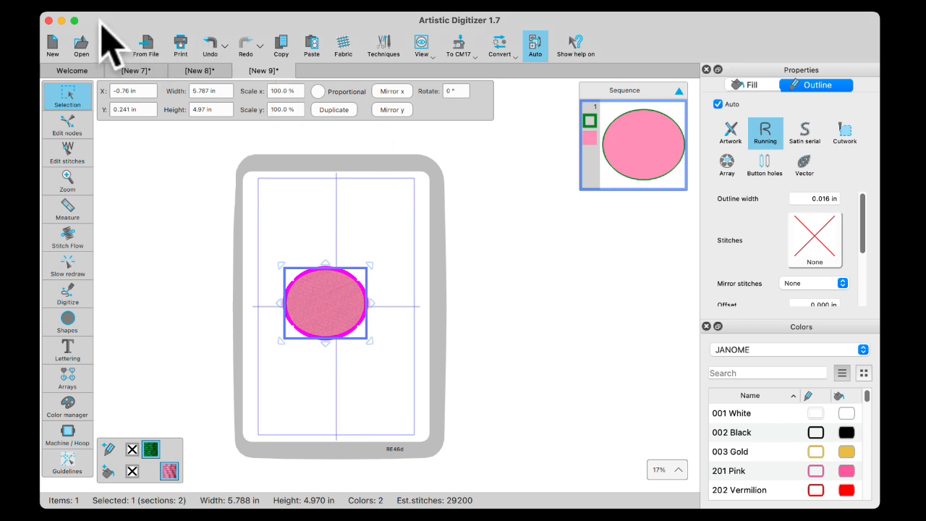
Review the measurement system and unit options in the general preferences, then accept them.
click(48, 1)
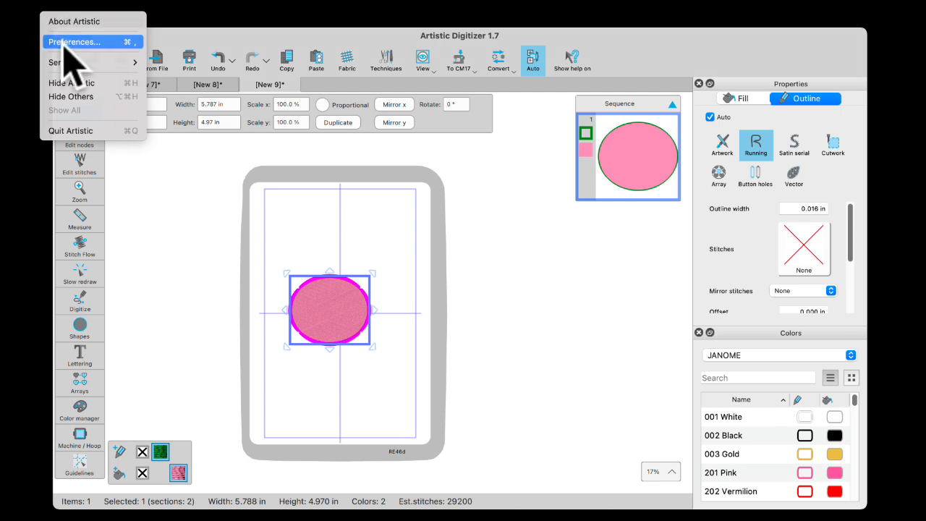
click(63, 46)
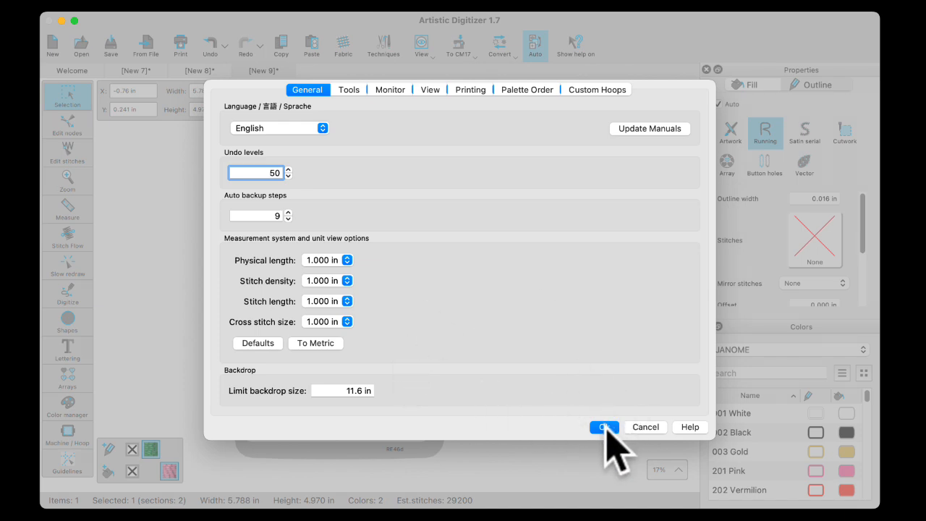
click(605, 427)
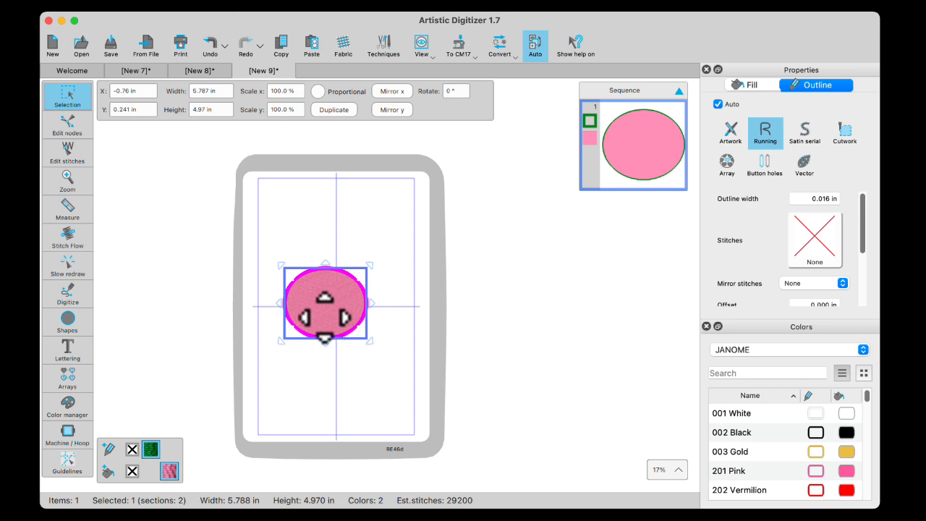
Change the ellipse's outline to Satin serial with an outline width of 3.0 mm.
scroll(324, 312, up, 8)
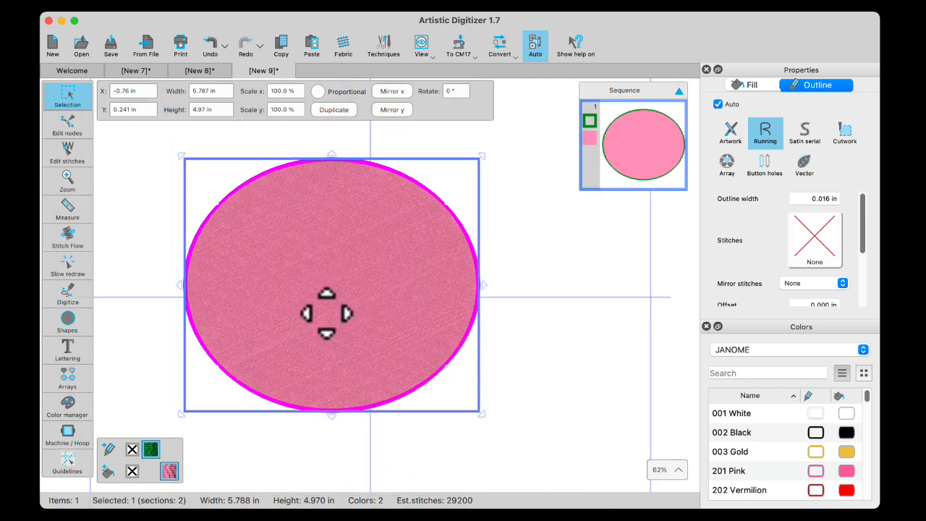
click(578, 284)
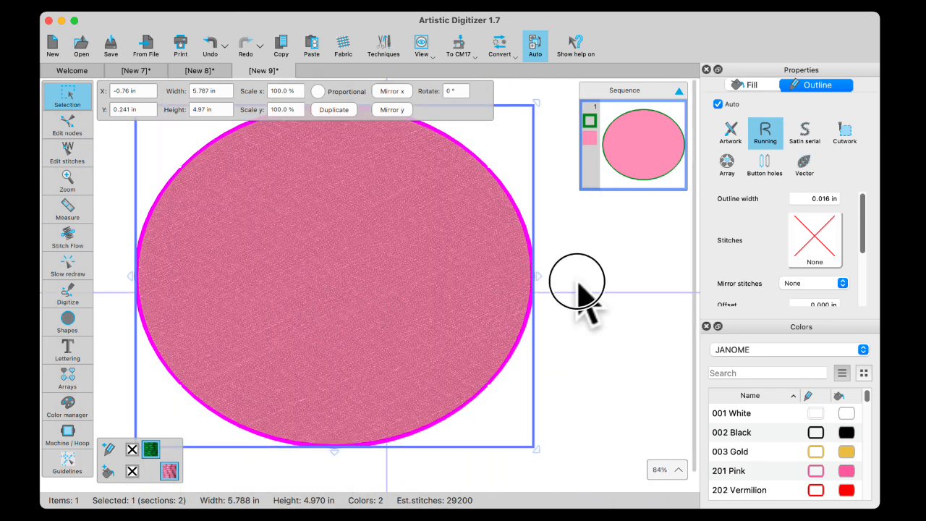
click(471, 281)
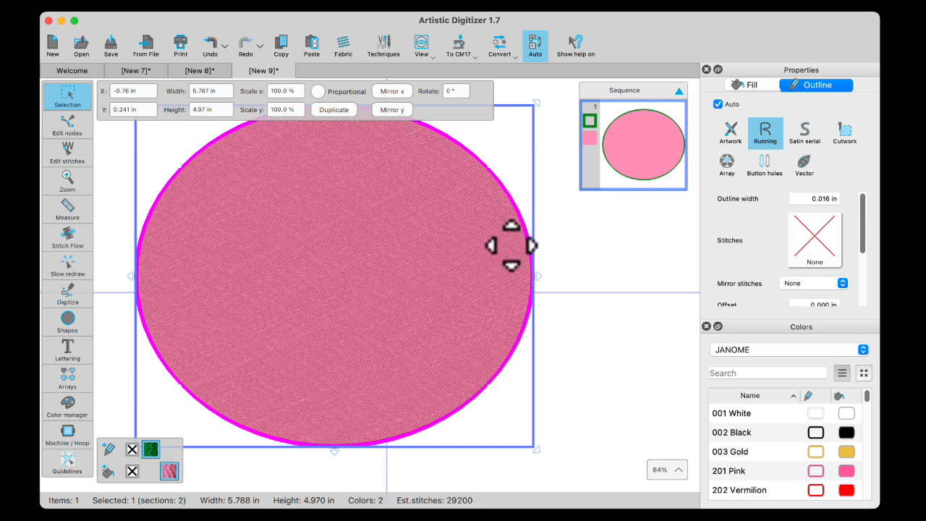
click(805, 130)
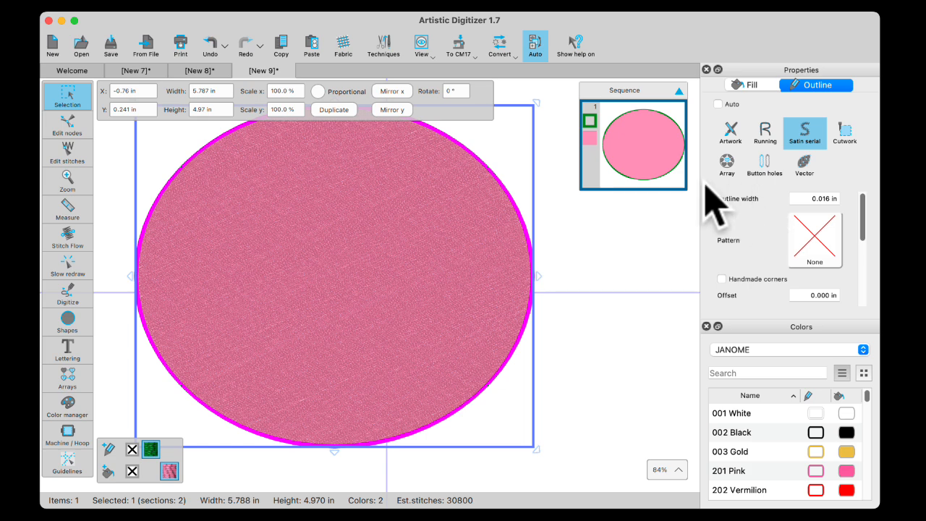
click(801, 198)
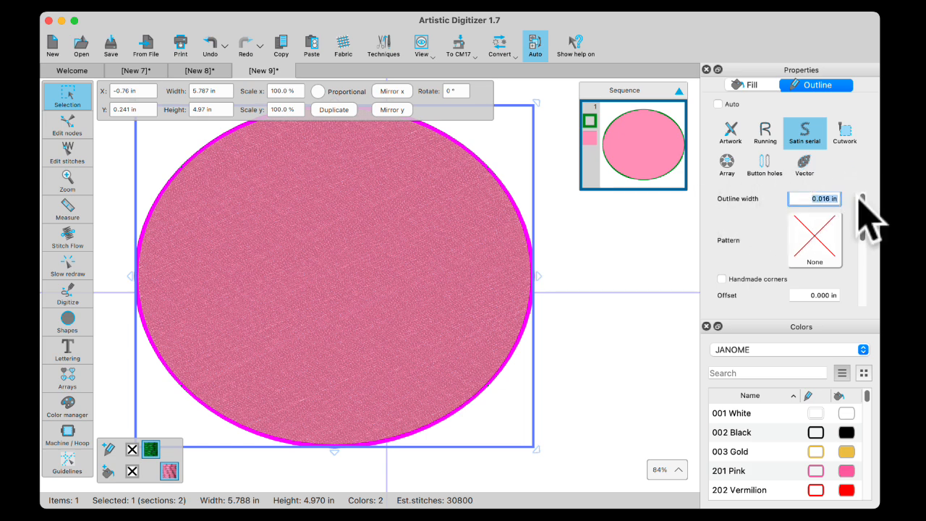
text(3.0mm)
key(Return)
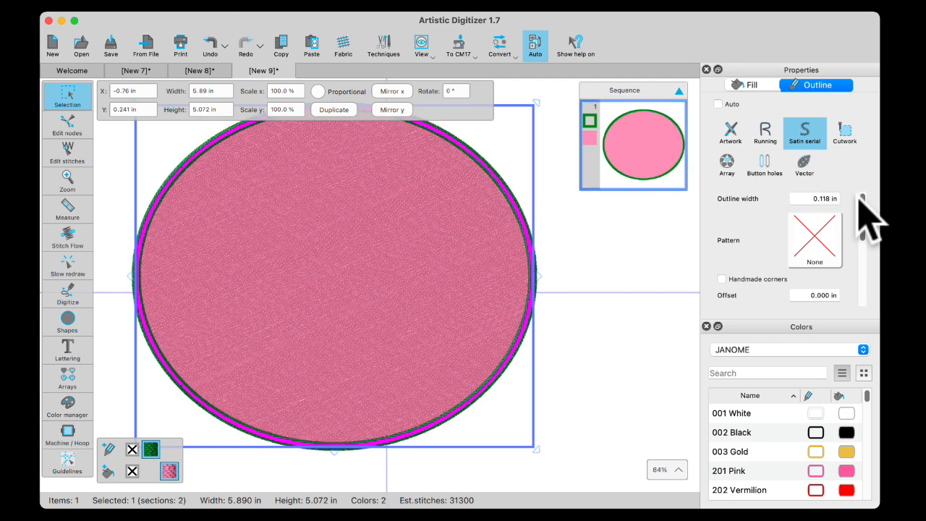
click(606, 281)
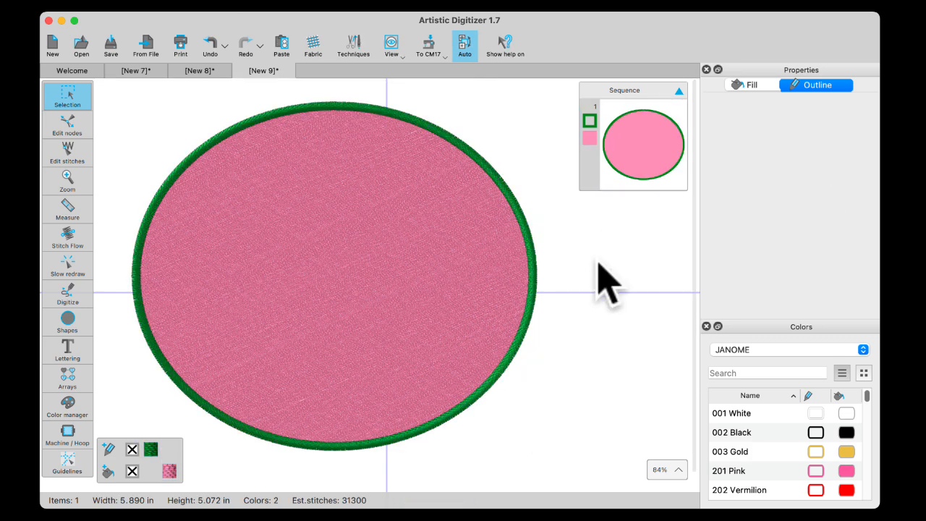
Resize the ellipse to a circle with a width of 2.0 in and a height of 2.0 in.
click(528, 241)
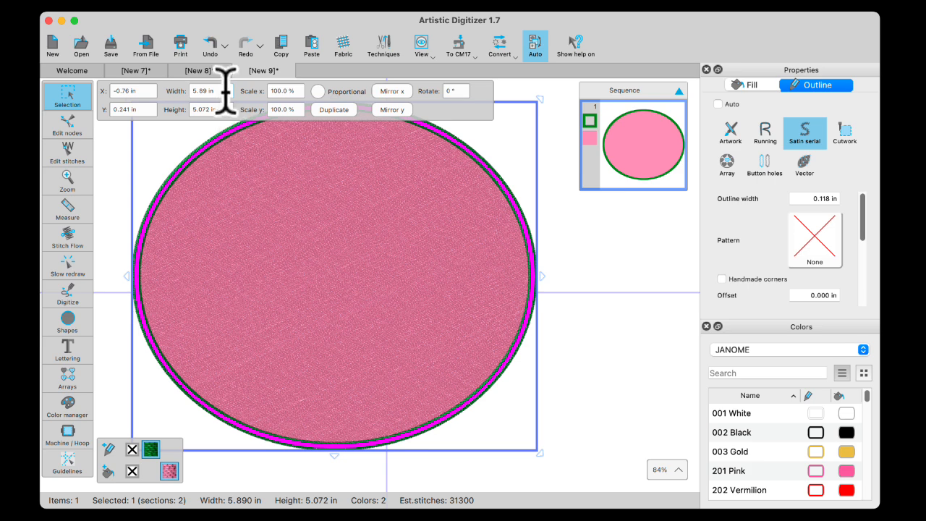
click(186, 90)
text(2.0in)
key(Return)
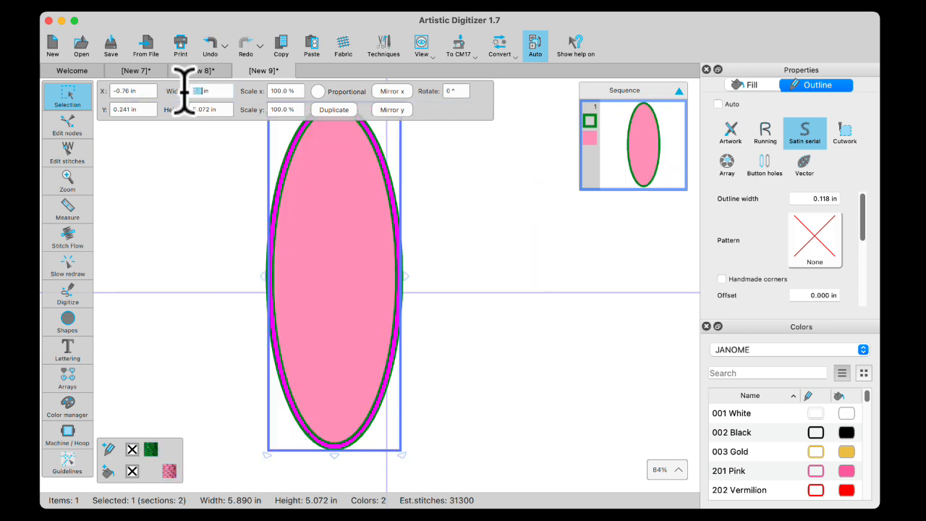
key(Tab)
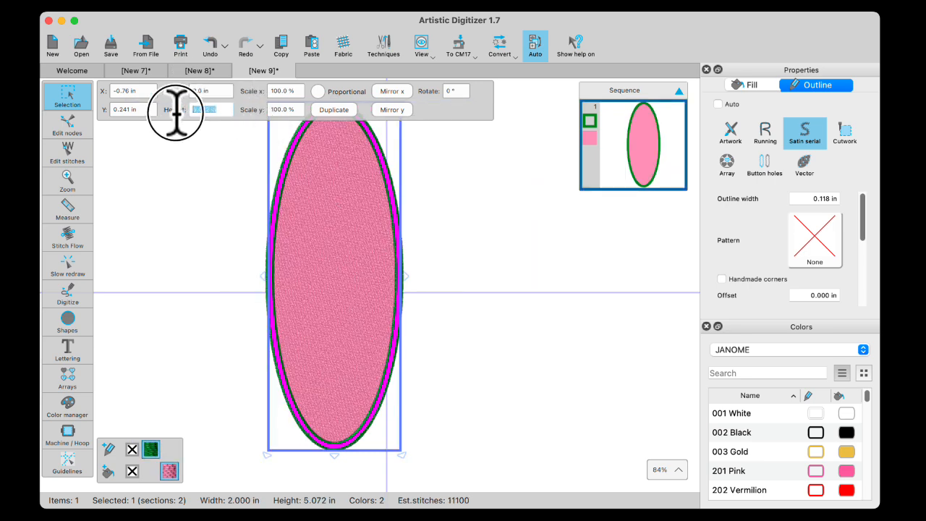
text(2.0)
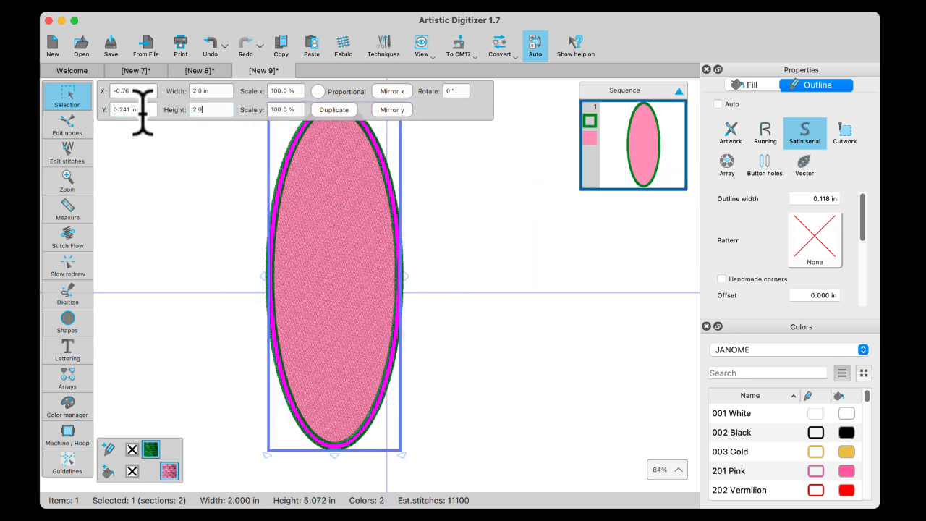
text(in)
key(Return)
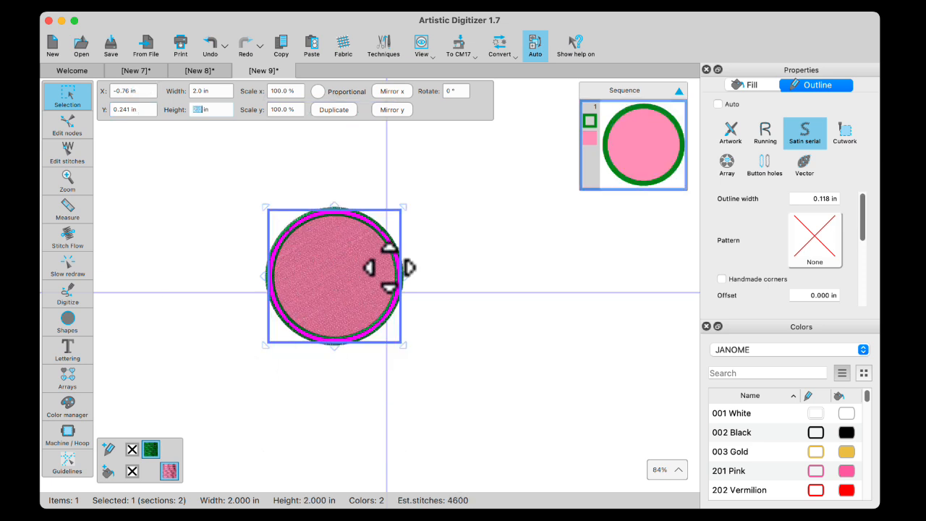
click(434, 274)
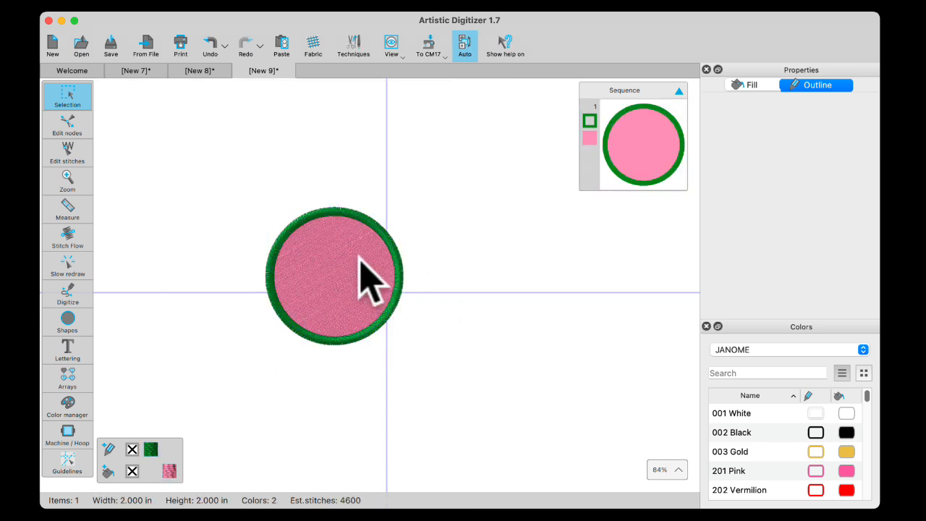
click(346, 234)
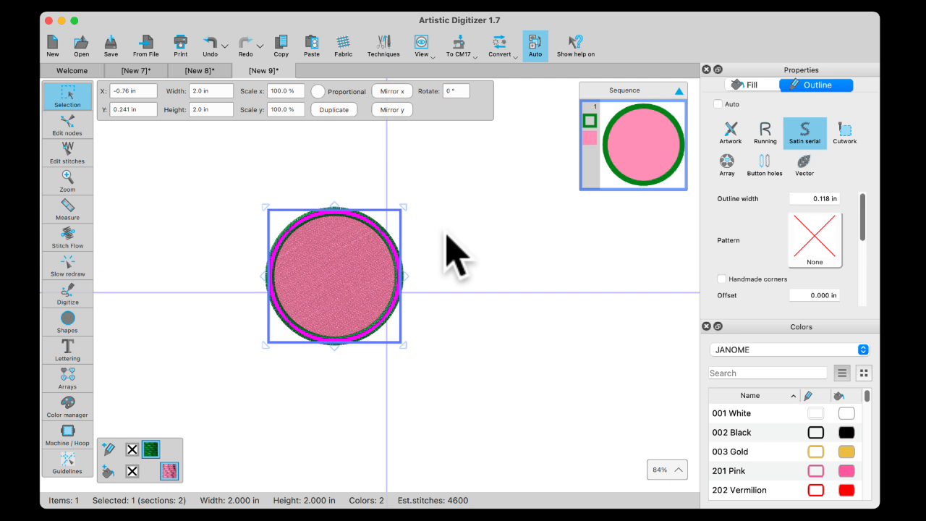
click(182, 186)
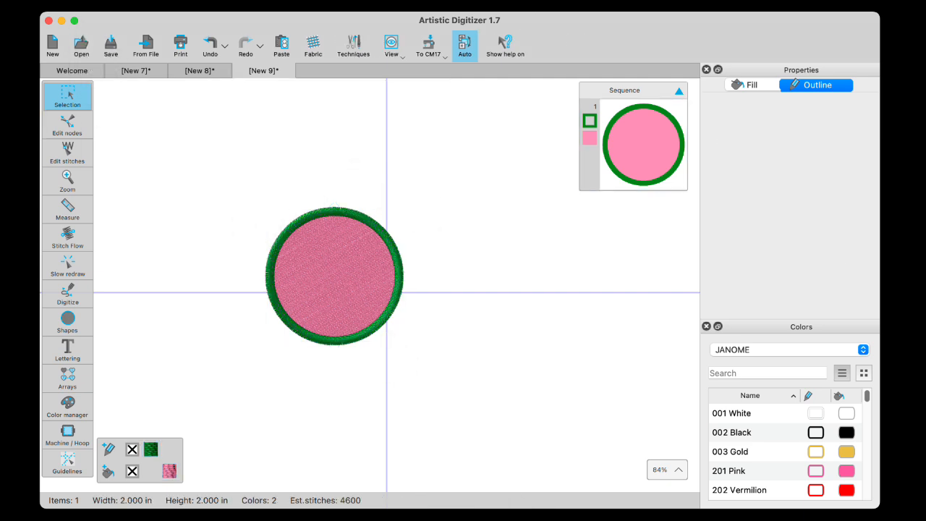